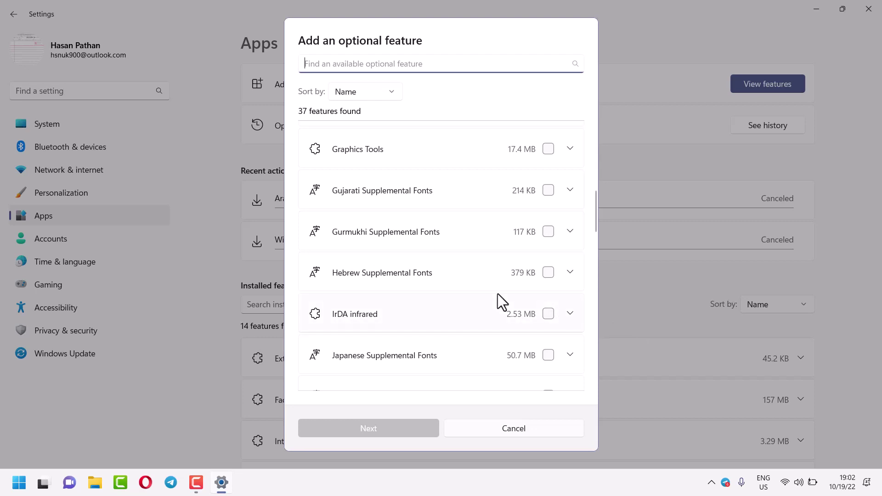
- Start a settings search from the Start menu, then dismiss it and return to Settings
click(19, 483)
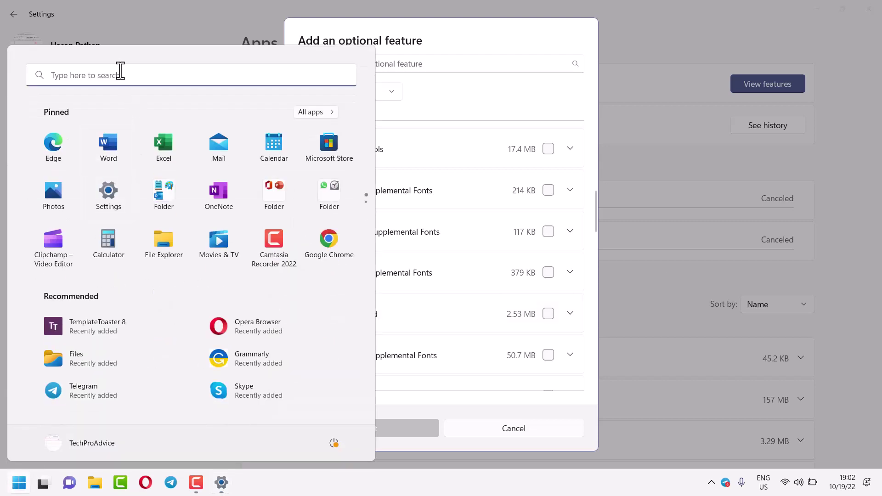
click(119, 71)
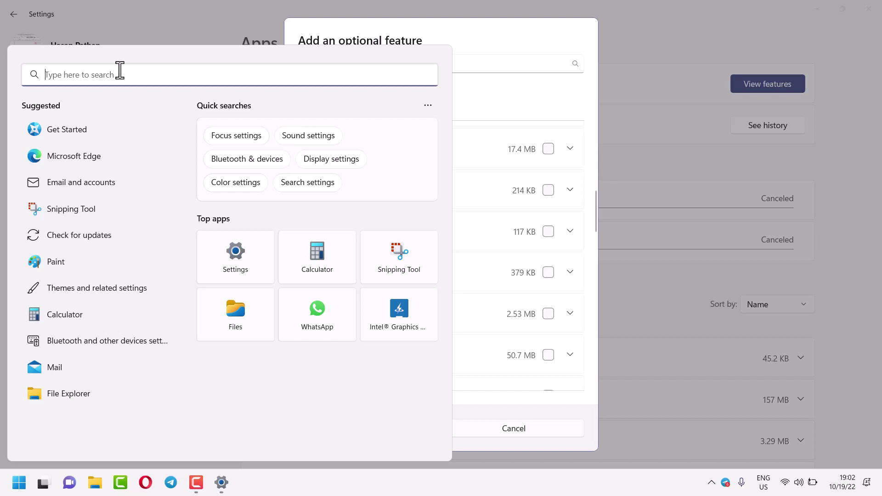
text(o)
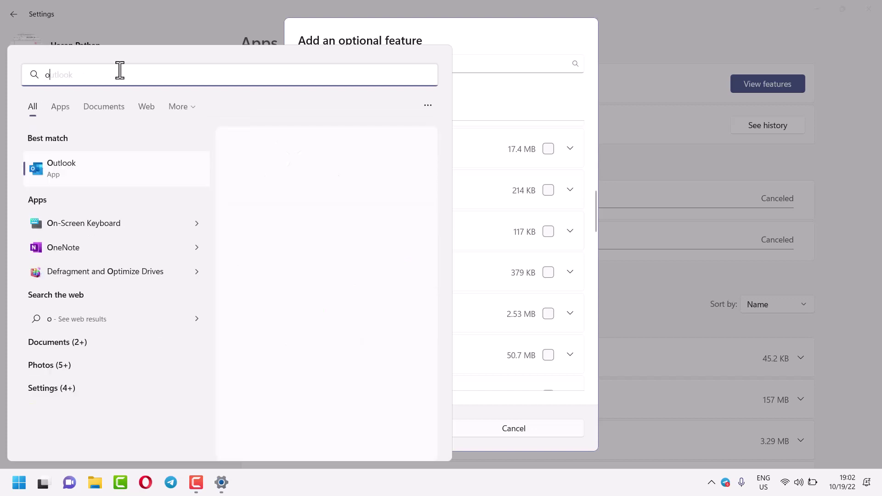
text(ptio)
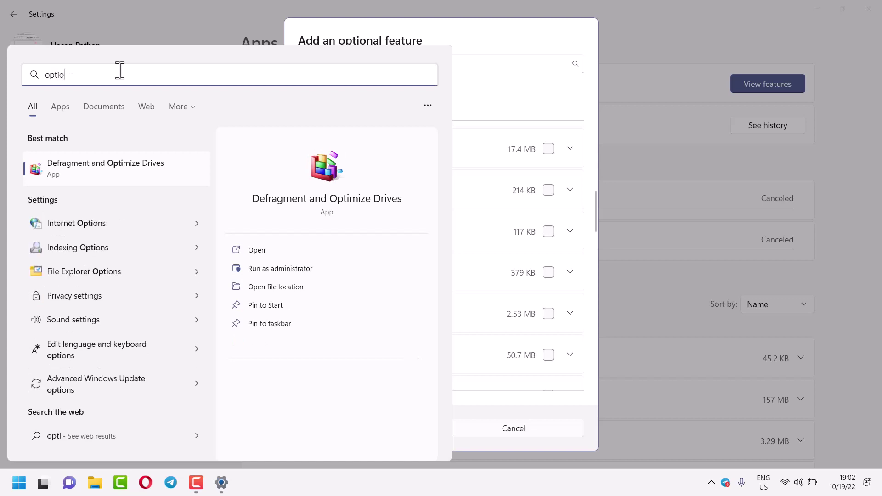
text(na)
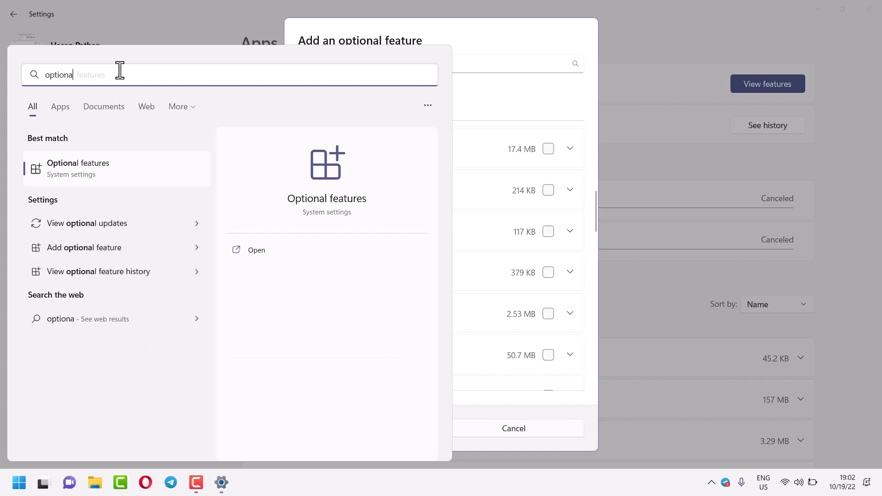
click(78, 173)
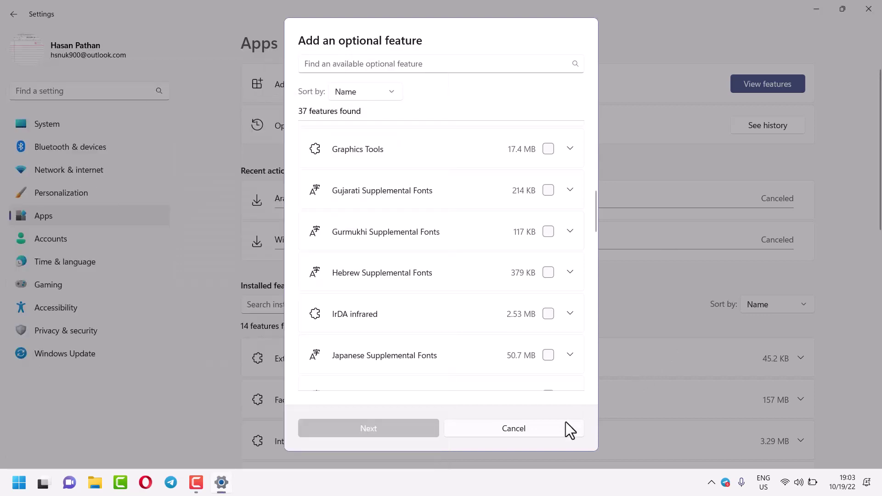
- Cancel the add-feature dialog, close Settings, and reopen Optional features by searching 'optional'
click(552, 433)
click(868, 9)
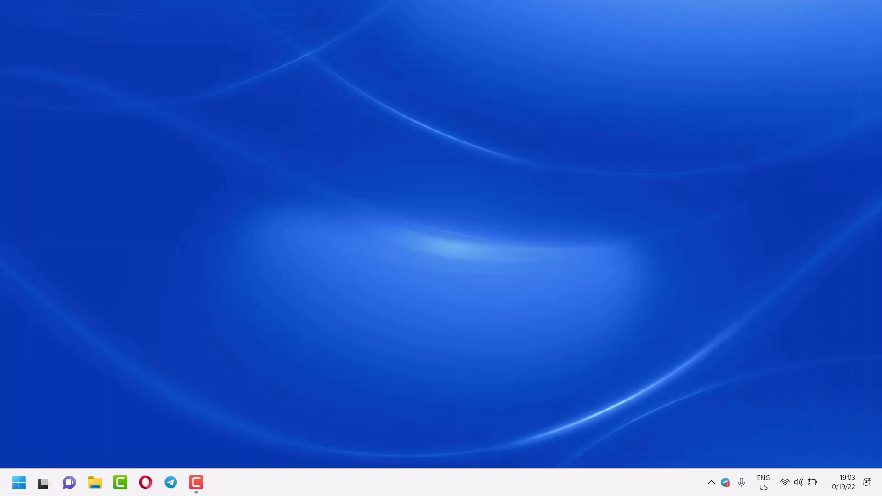
click(19, 483)
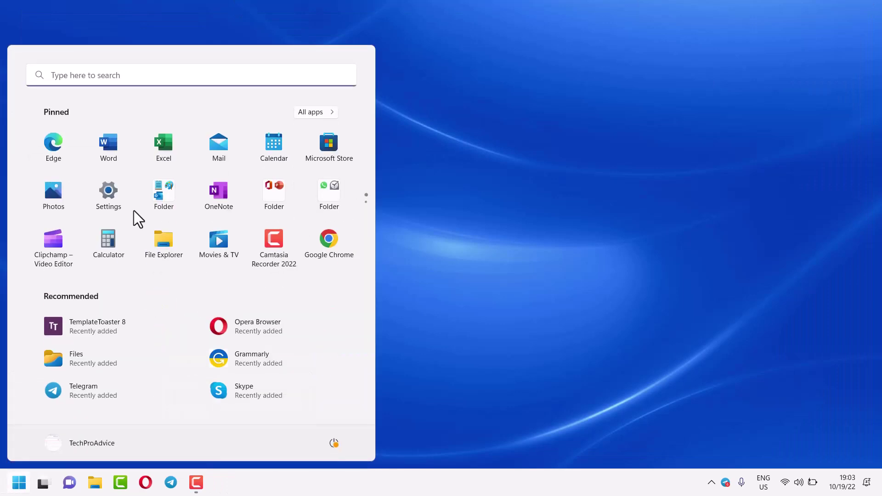
click(114, 75)
text(op)
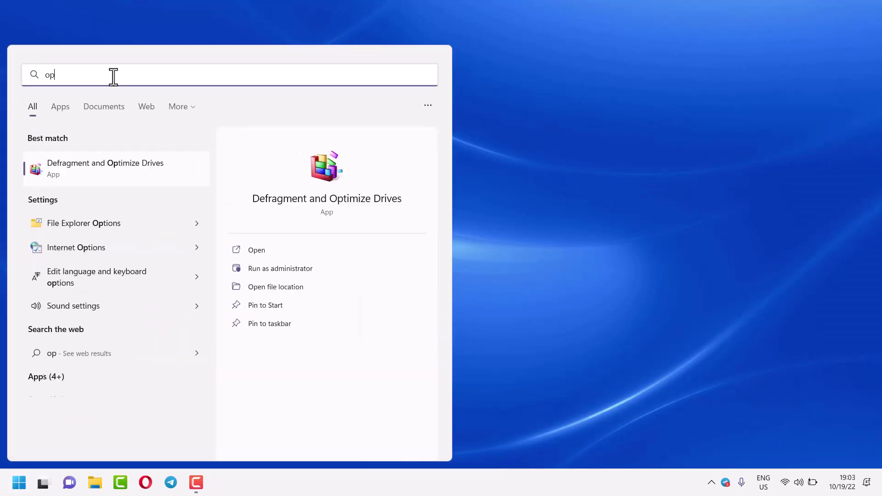
text(ti)
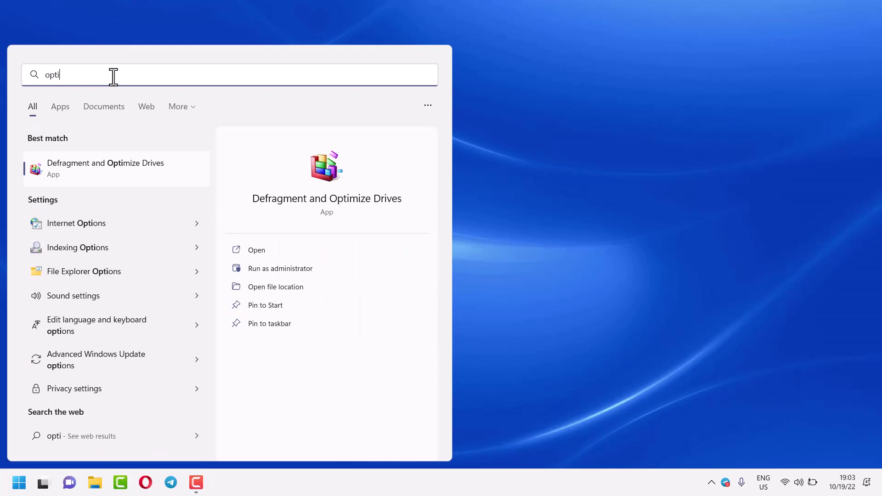
text(on)
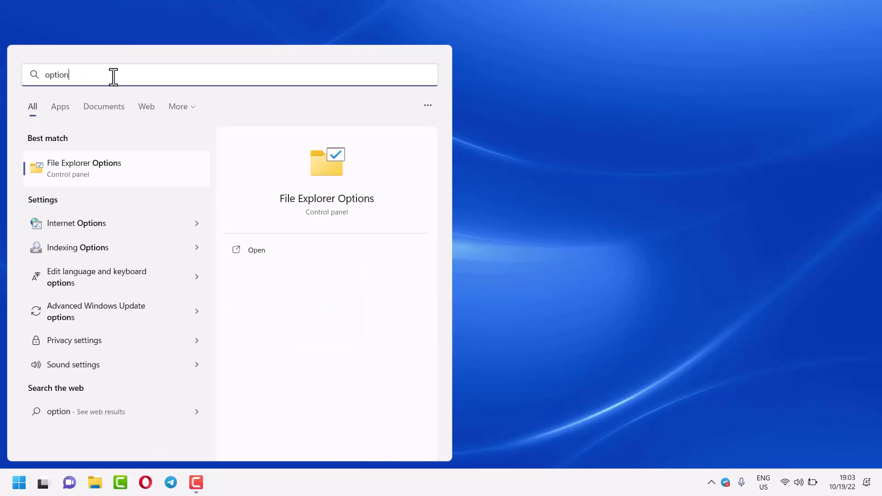
text(a)
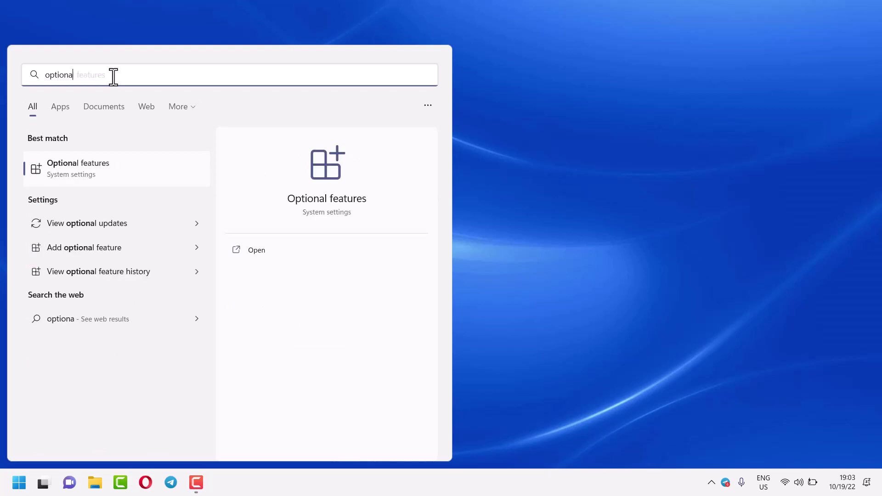
text(l)
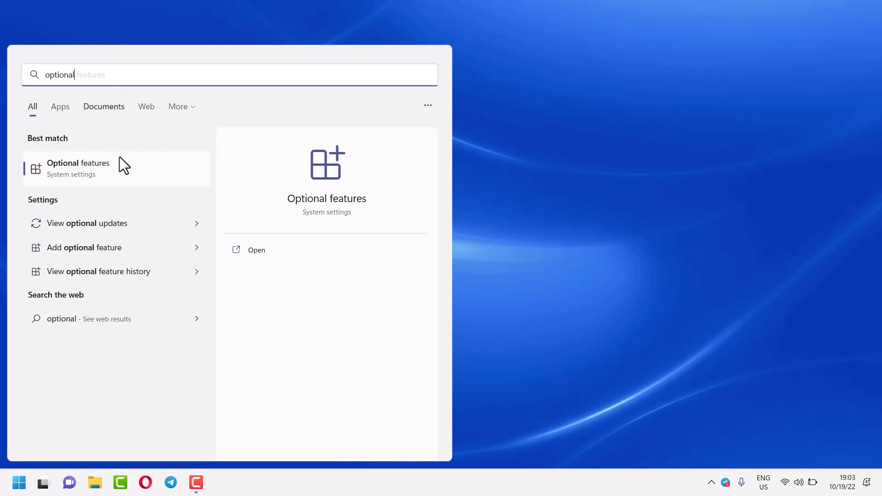
click(80, 170)
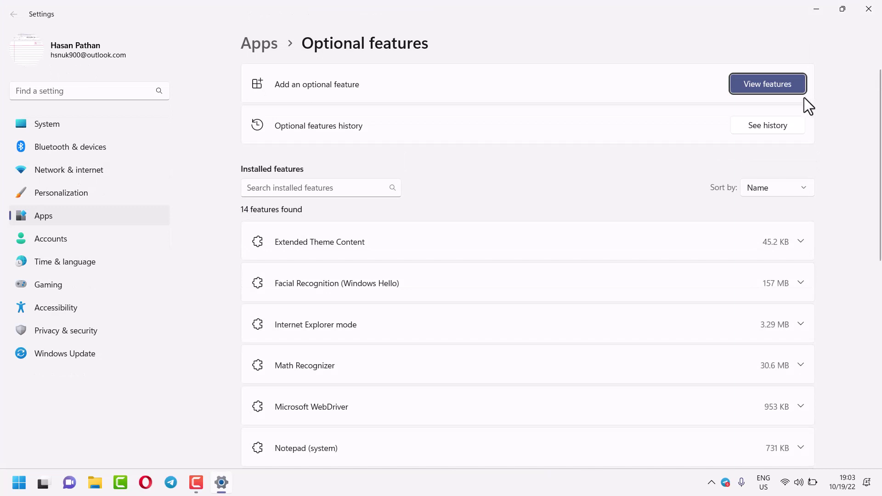
- Open View features to list the 37 available optional features
click(756, 87)
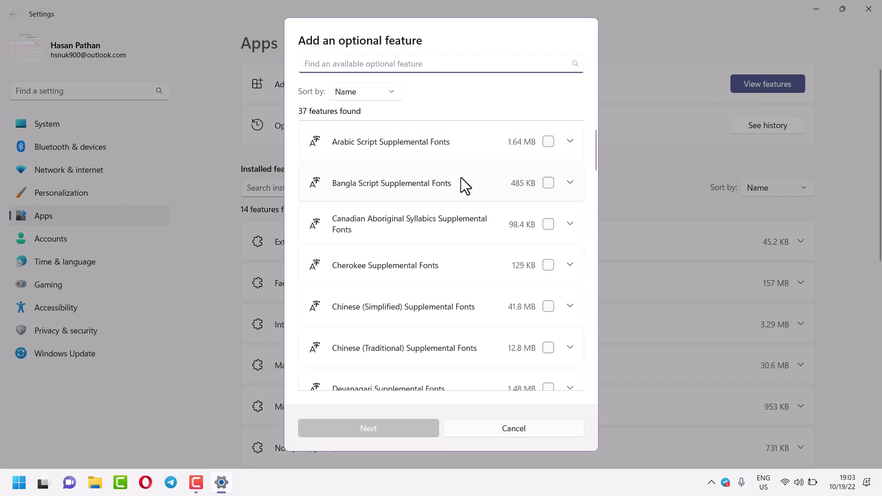
scroll(460, 178, down, 2)
scroll(461, 178, down, 2)
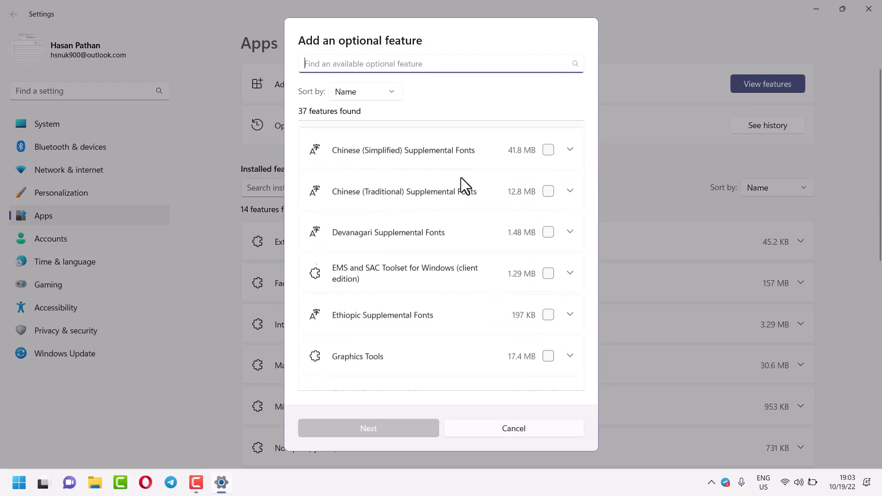
scroll(461, 179, down, 2)
scroll(461, 177, down, 3)
scroll(458, 178, down, 2)
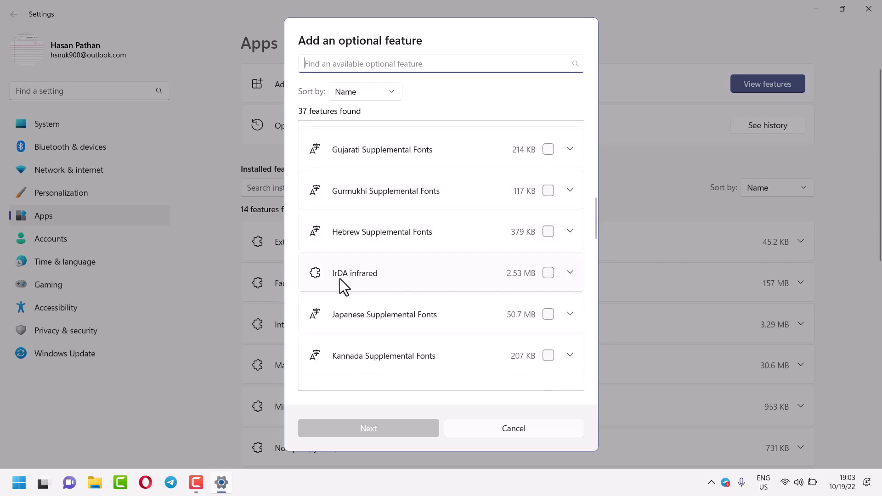
- Tick IrDA infrared, expand its description, and continue to the 2.53 MB install confirmation
click(546, 275)
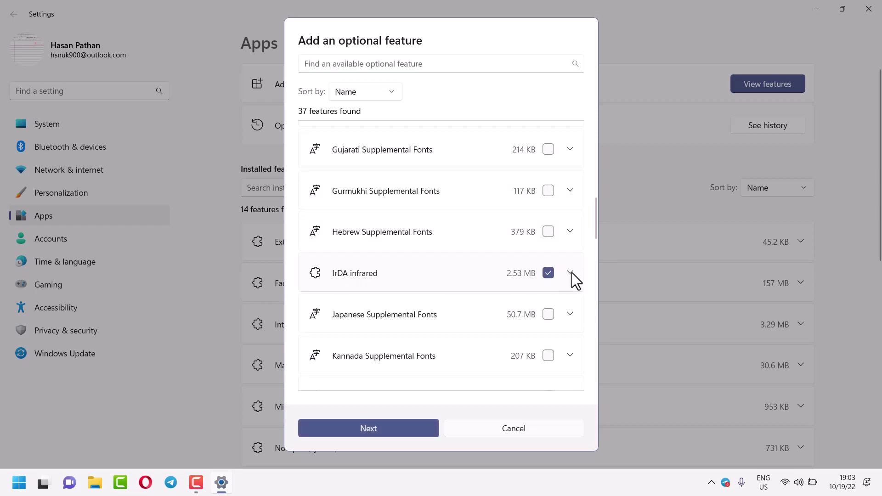
click(572, 272)
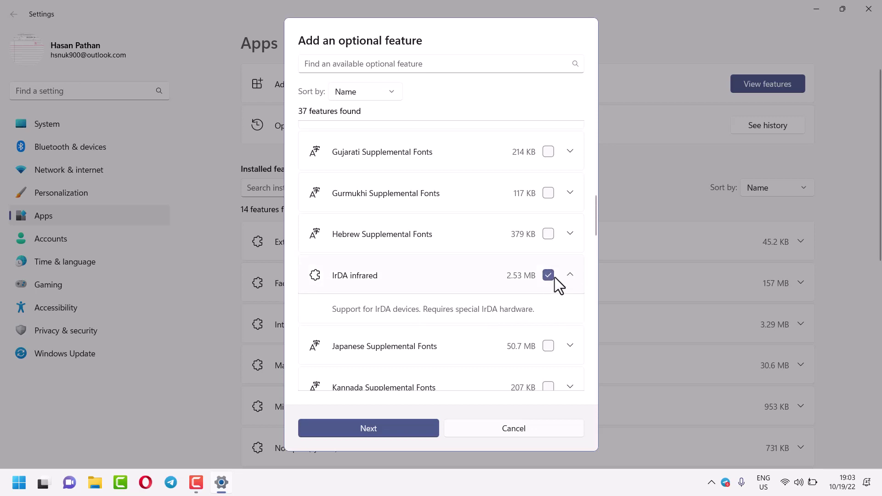
click(377, 428)
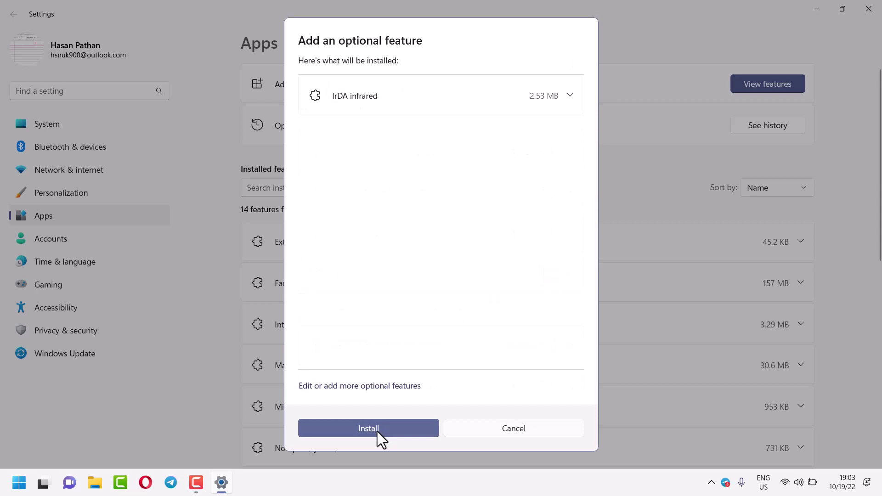
click(365, 427)
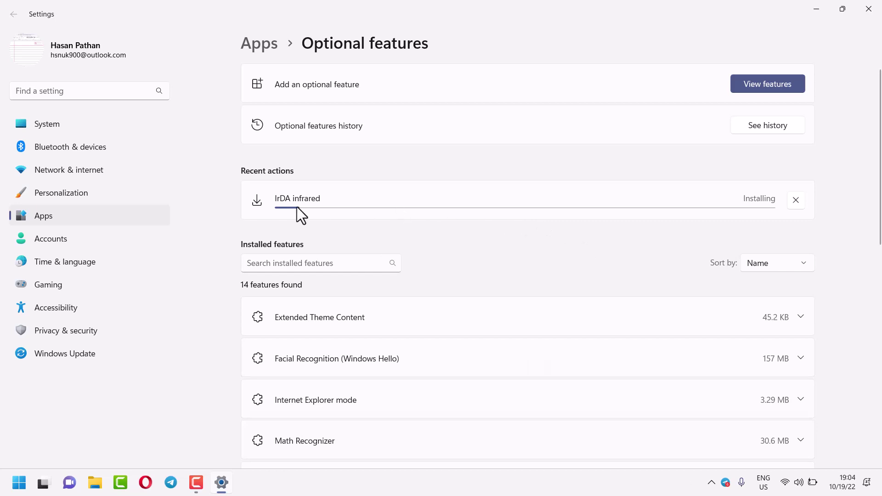
click(19, 482)
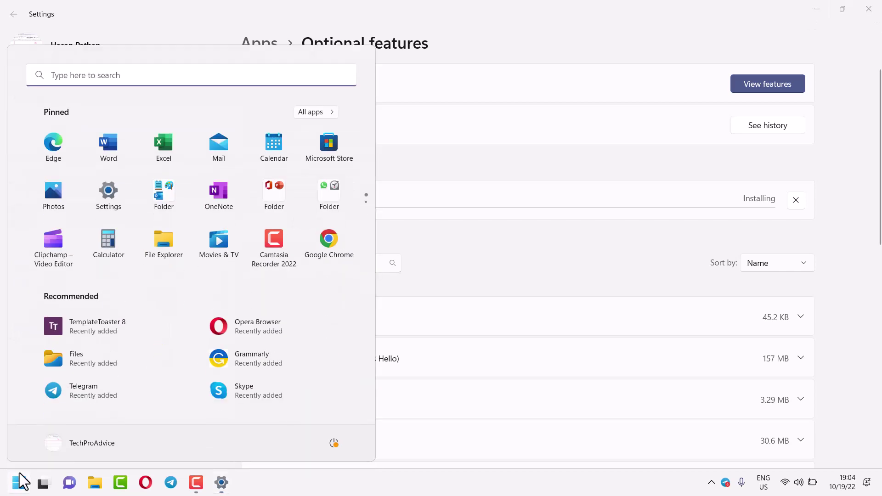
click(333, 443)
click(532, 255)
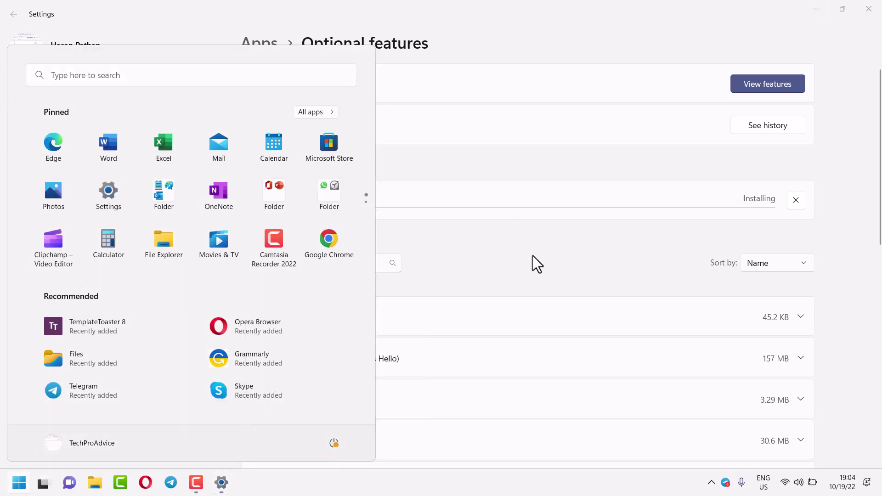